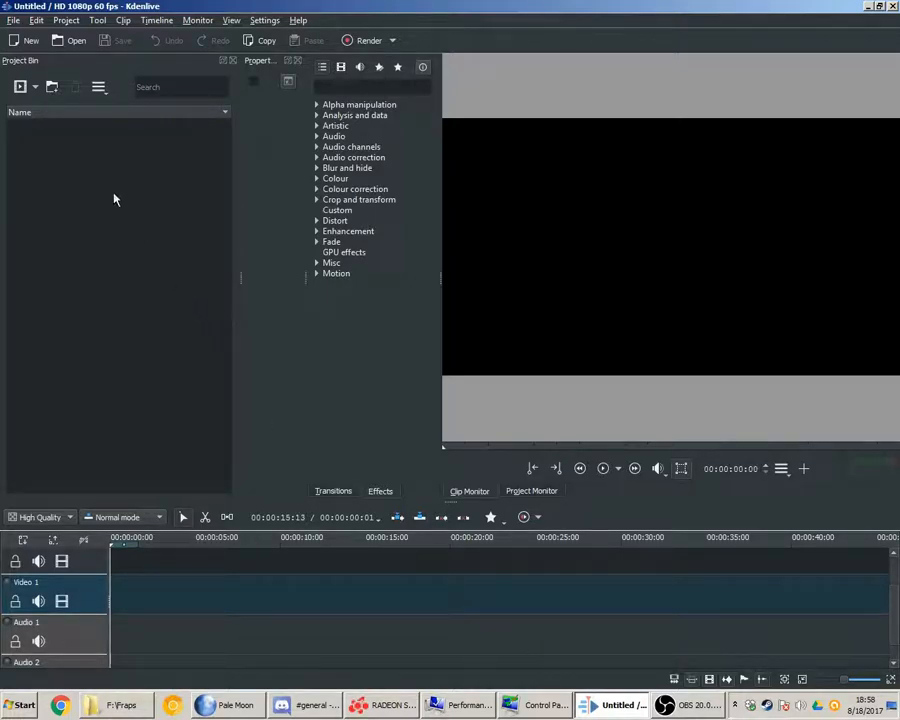
# Create a new project using the Full HD 1080 profile HD 1080p 60 fps.
pyautogui.click(26, 42)
pyautogui.moveTo(506, 301); pyautogui.dragTo(496, 207)
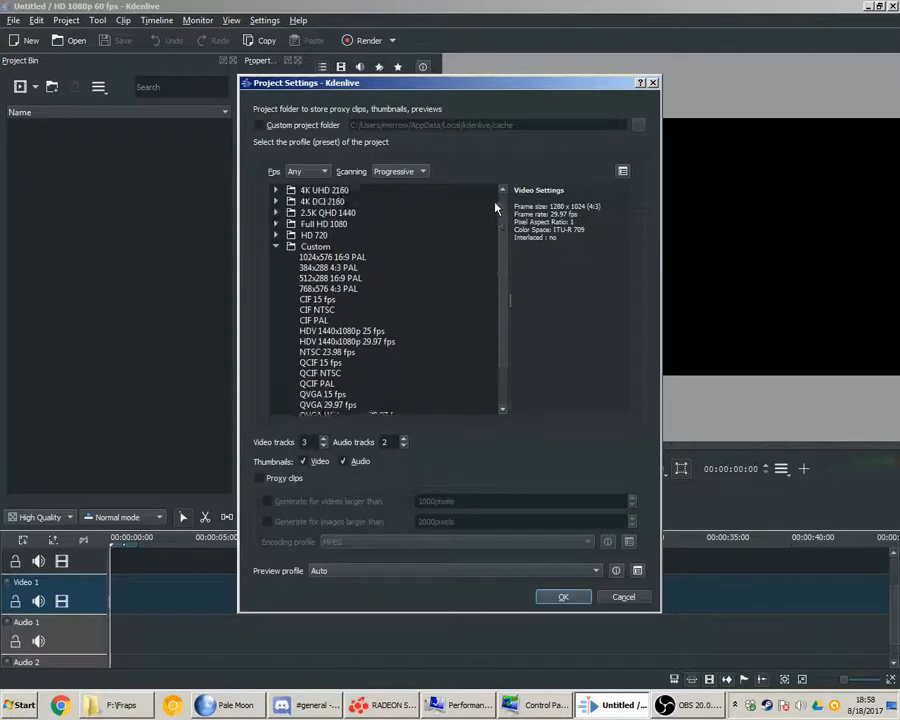
pyautogui.click(277, 224)
pyautogui.click(334, 309)
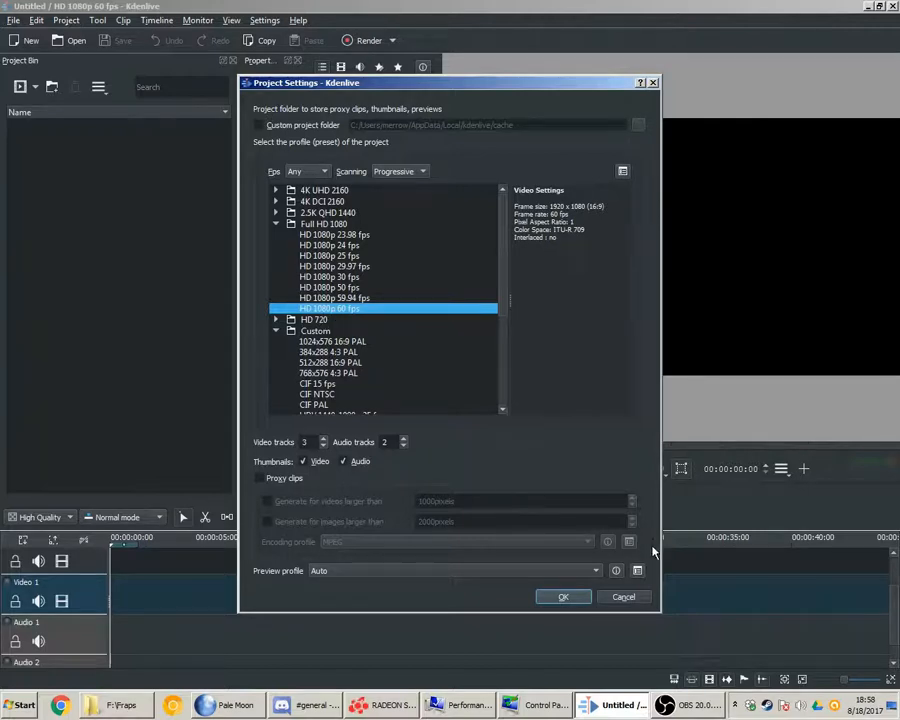
pyautogui.click(562, 597)
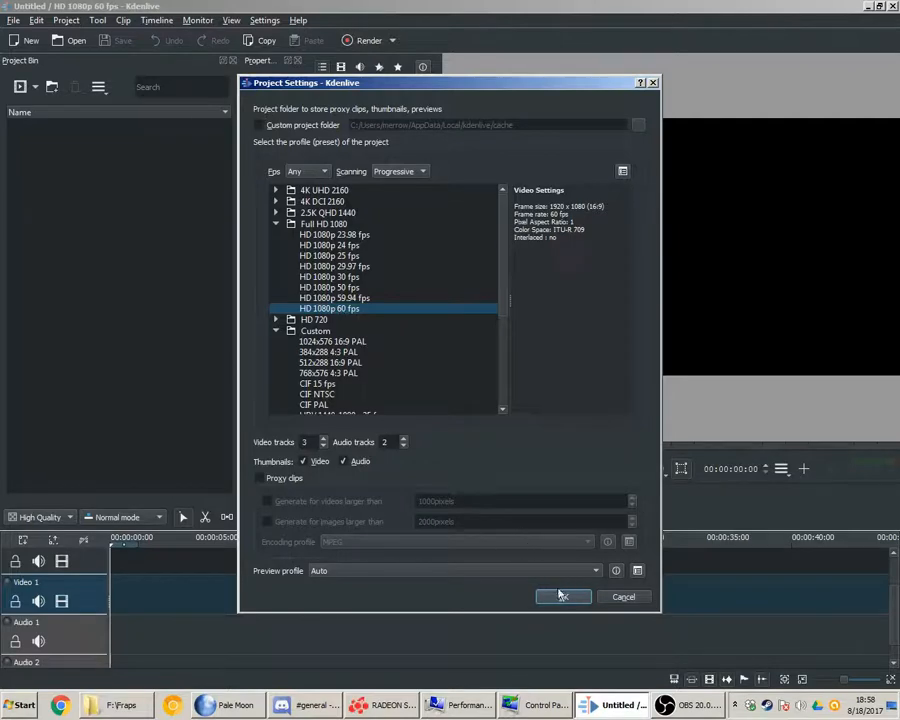
pyautogui.click(562, 596)
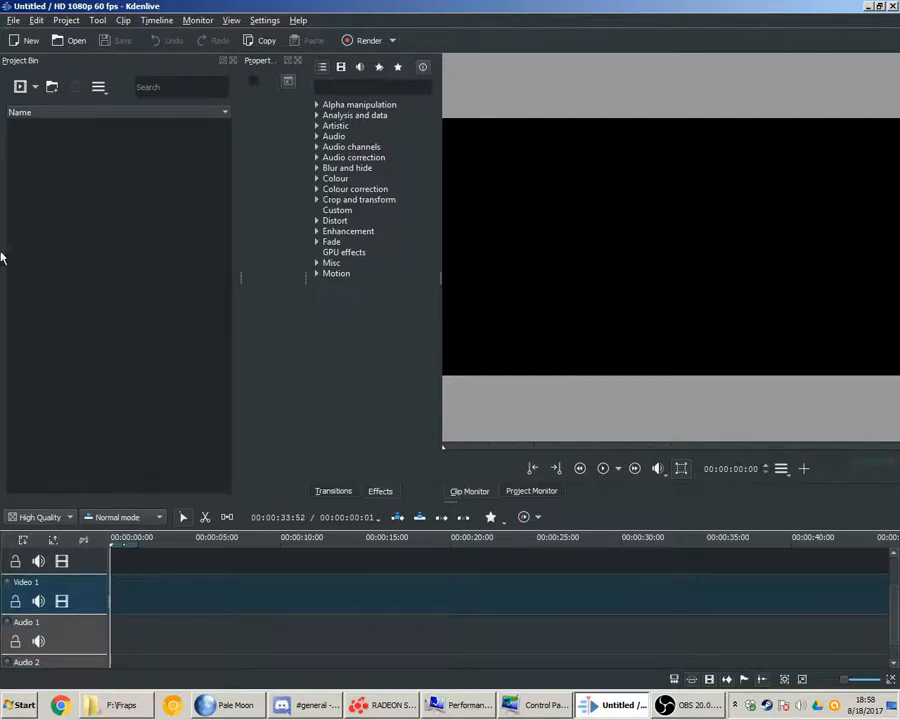
# Import 2017.08.17-22.42.mp4 and The_End_Is_Near.mp3 from F:/fraps/save into the project bin.
pyautogui.click(35, 90)
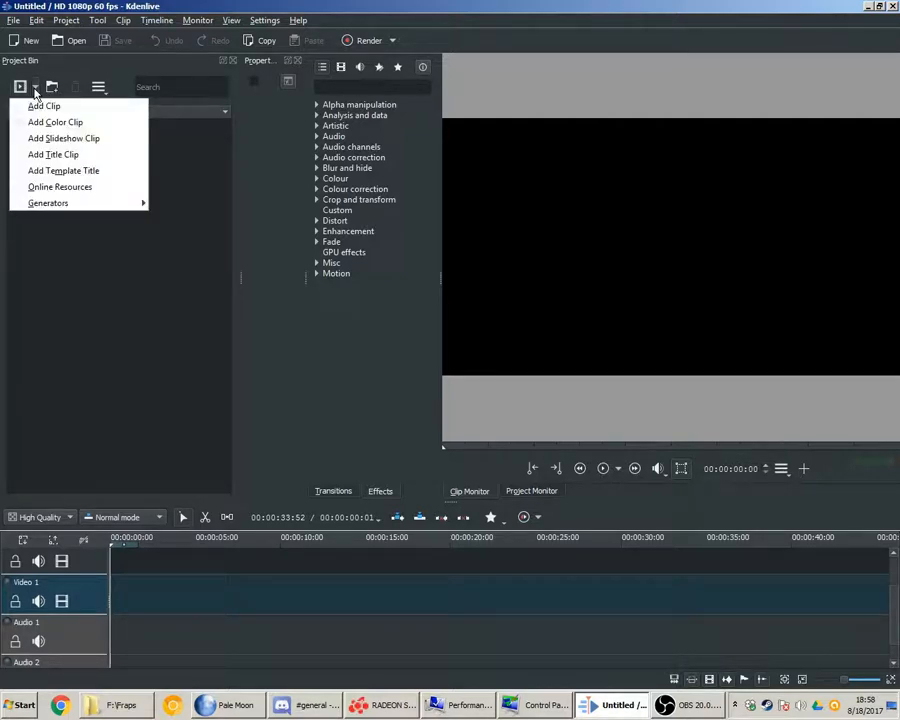
pyautogui.click(38, 108)
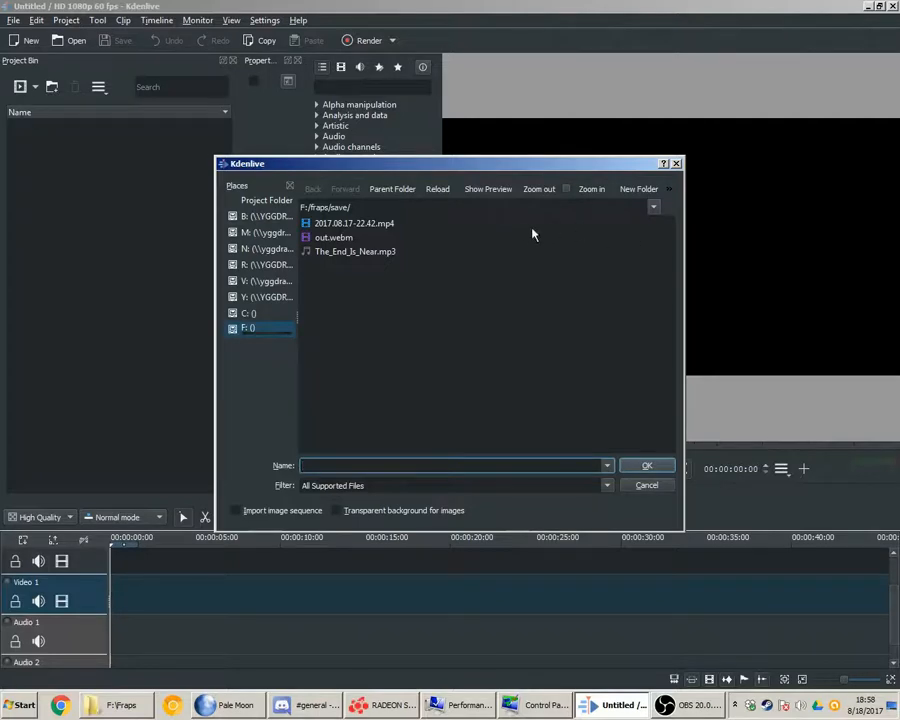
pyautogui.click(380, 226)
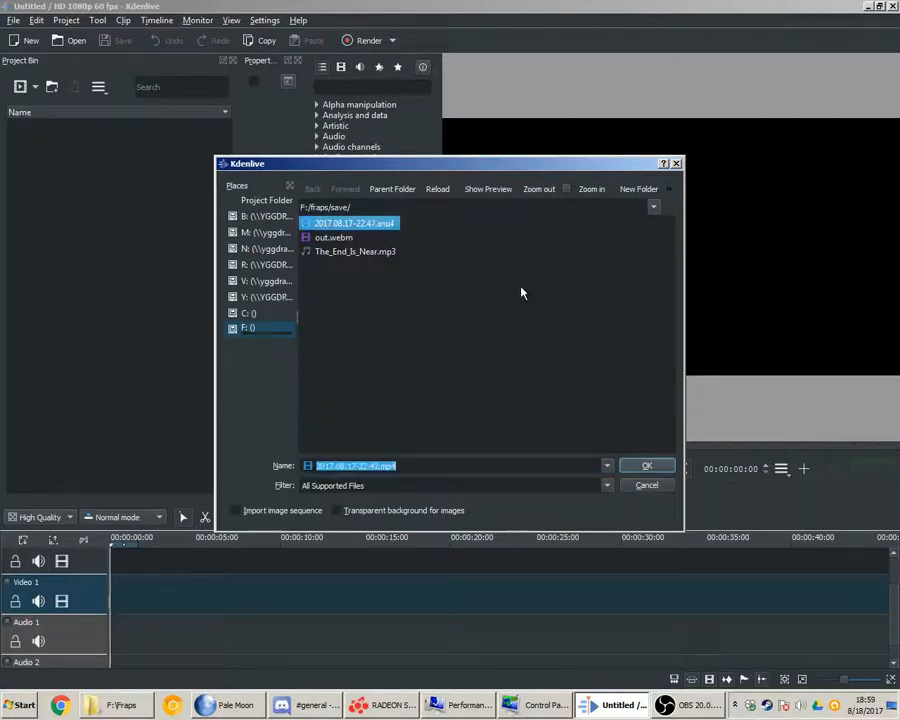
pyautogui.keyDown('ctrl'); pyautogui.click(372, 254); pyautogui.keyUp('ctrl')
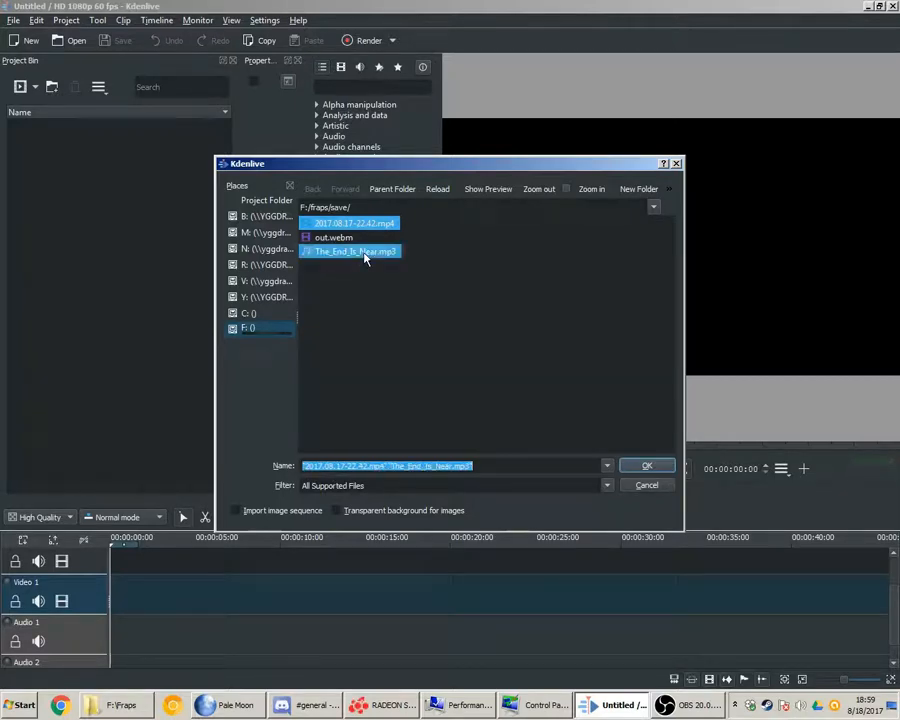
pyautogui.click(645, 467)
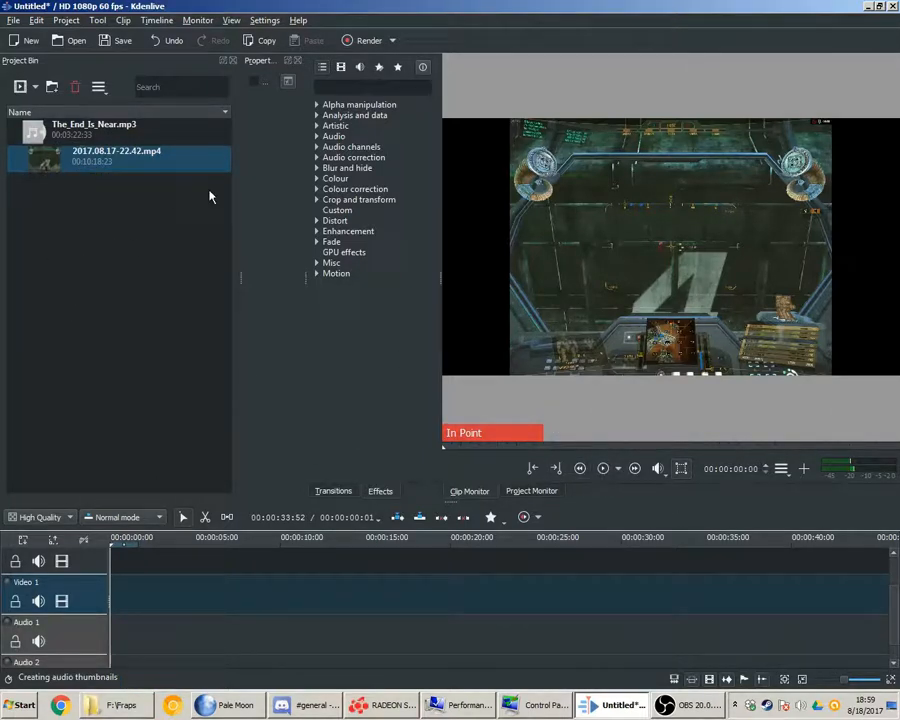
# Place the 2017.08.17-22.42.mp4 clip at the very start of the Video 1 track.
pyautogui.click(41, 166)
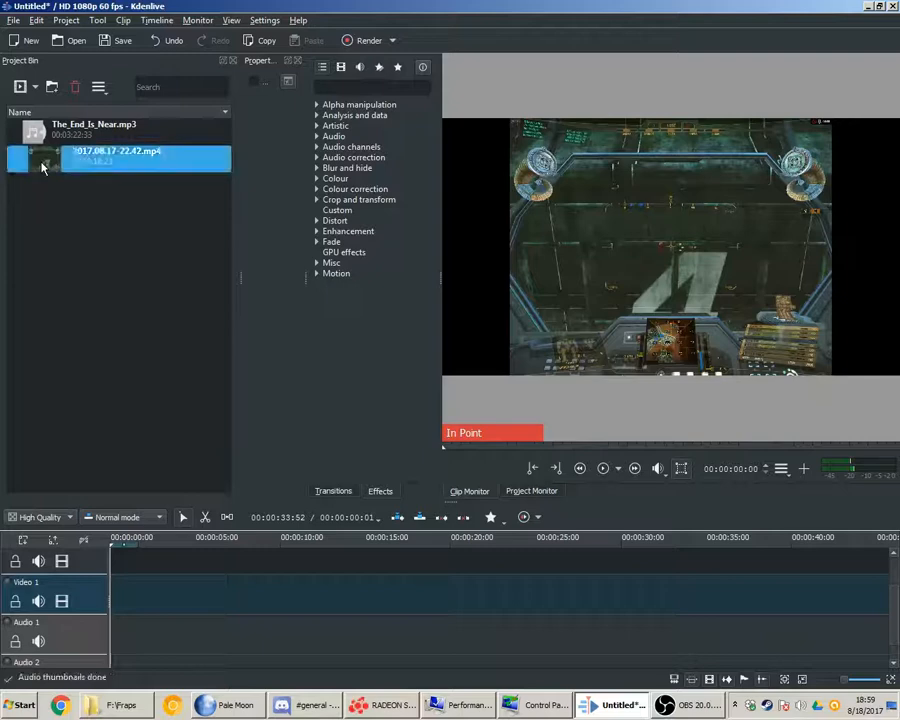
pyautogui.moveTo(145, 432); pyautogui.dragTo(115, 598)
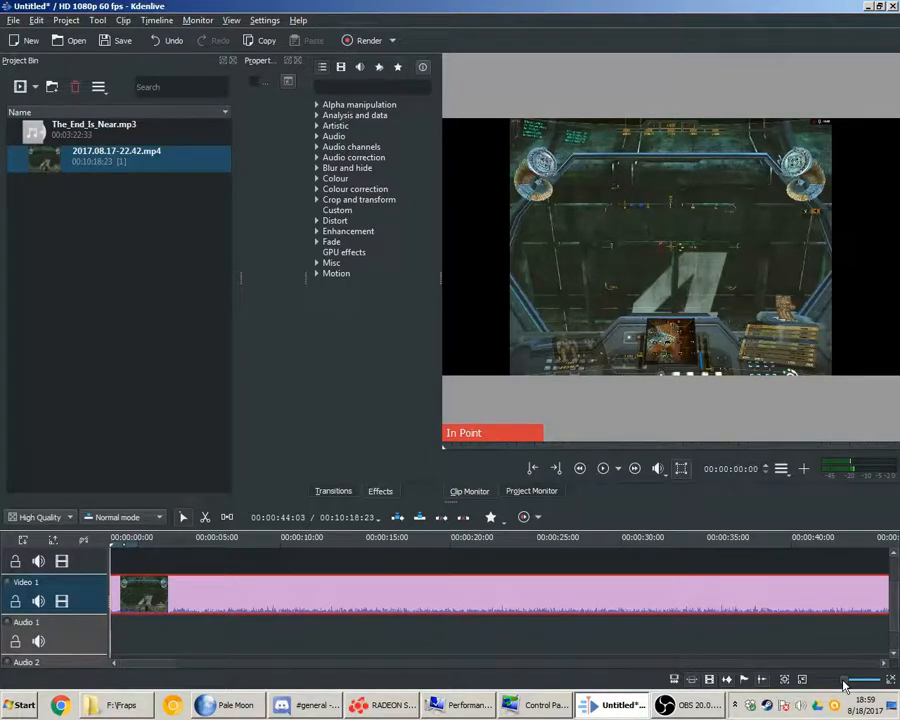
pyautogui.moveTo(843, 685); pyautogui.dragTo(816, 685)
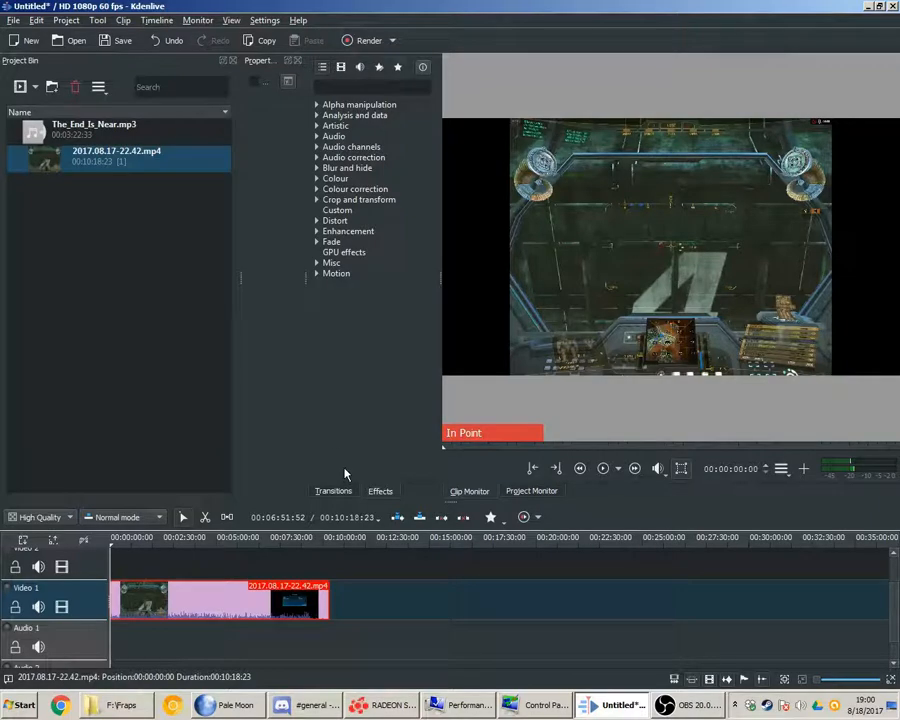
# Place The_End_Is_Near.mp3 on the Video 2 track past the end of the video clip, at about 00:11:09.
pyautogui.click(72, 137)
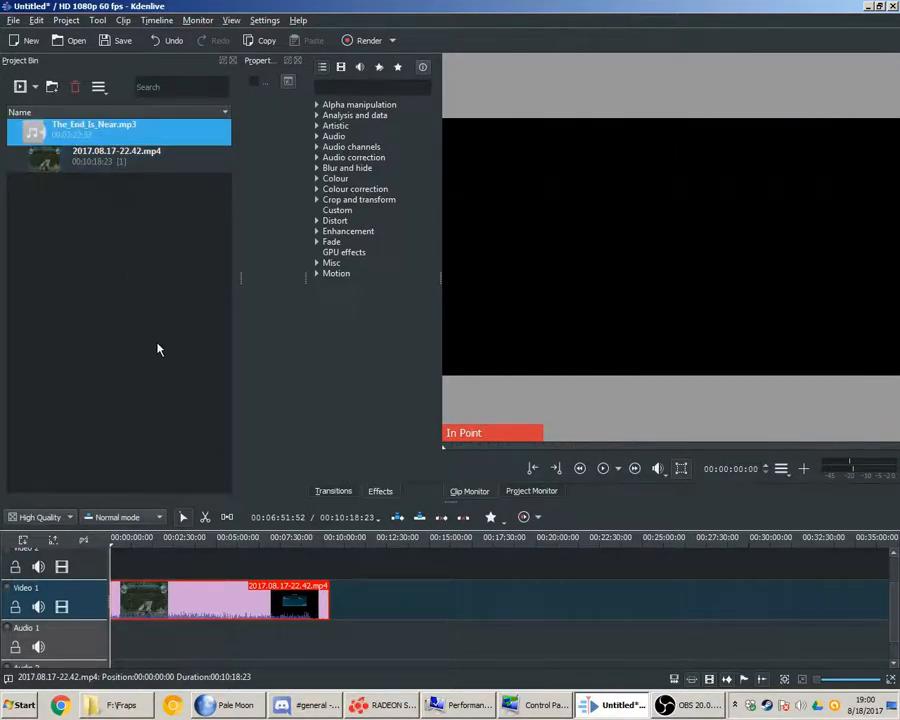
pyautogui.moveTo(58, 130); pyautogui.dragTo(117, 127)
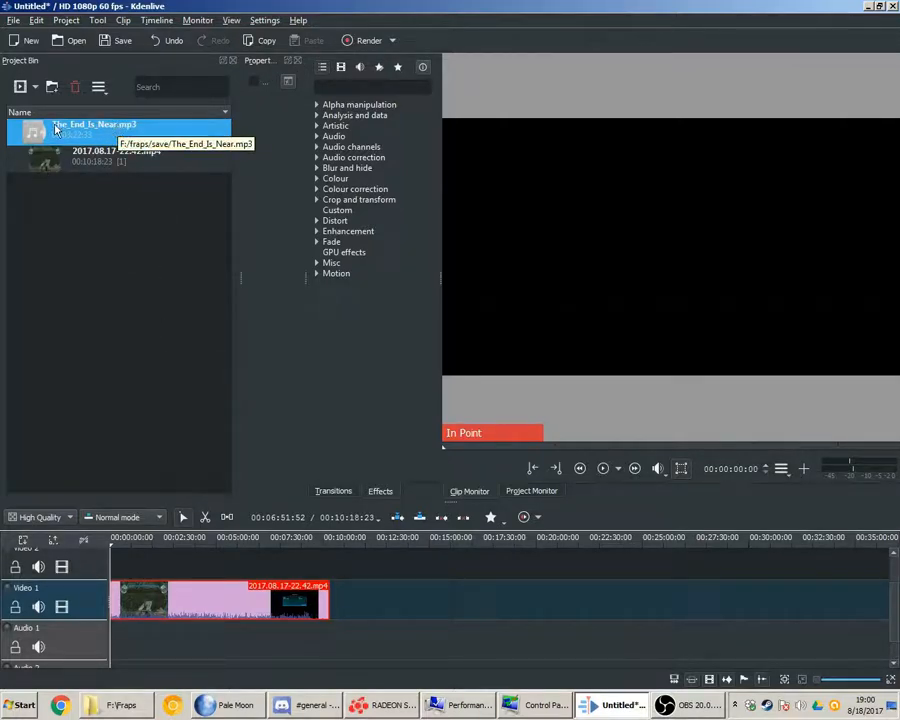
pyautogui.moveTo(56, 128); pyautogui.dragTo(363, 578)
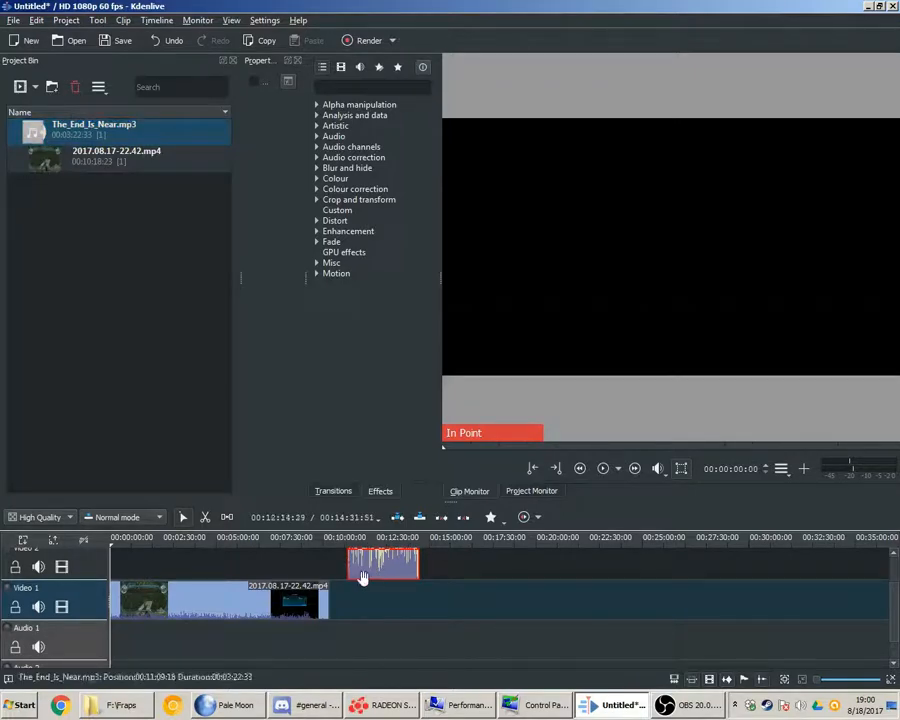
# Move the music clip on Video 2 to start at about 00:09:30, where the match ends, and play back its entry.
pyautogui.click(309, 543)
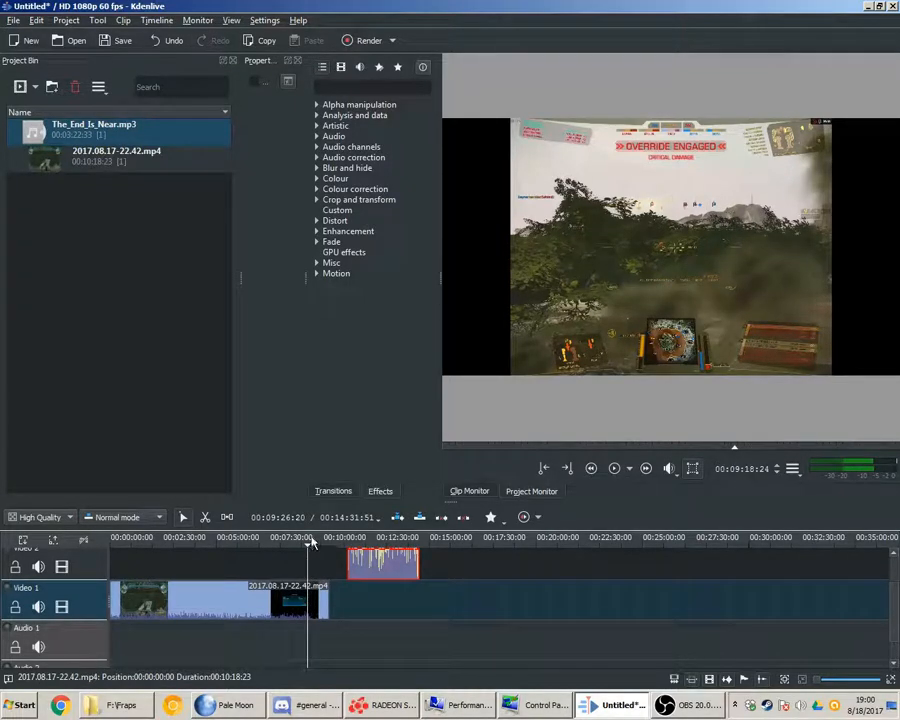
pyautogui.click(616, 469)
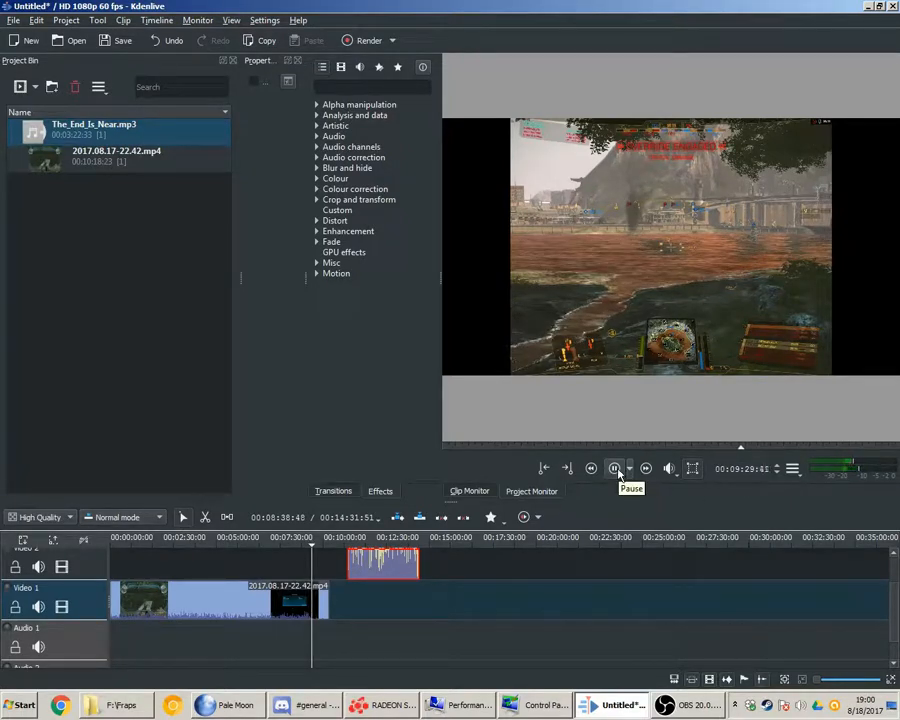
pyautogui.click(617, 476)
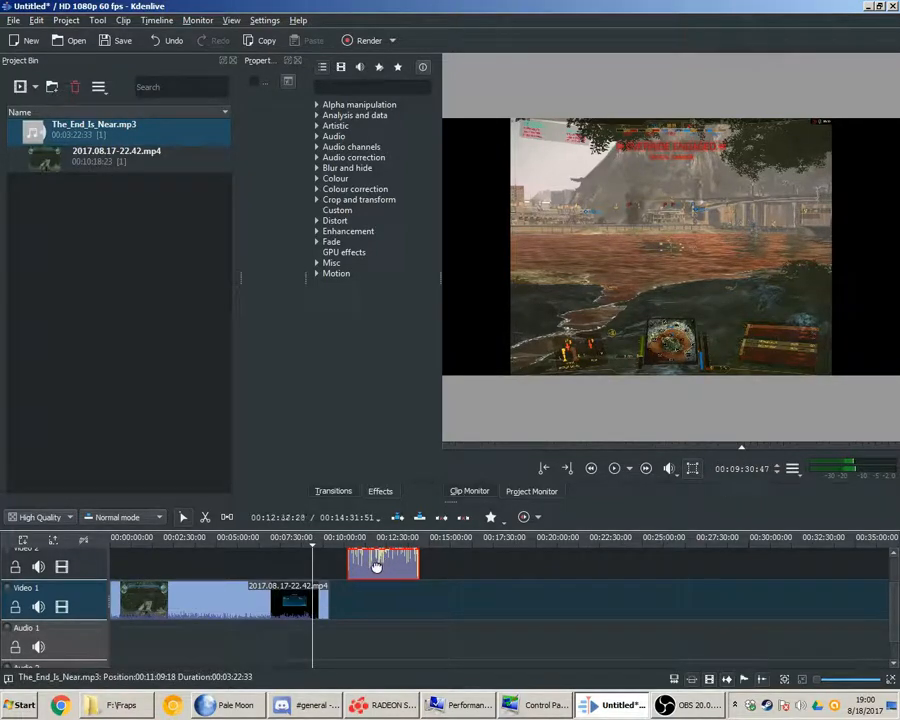
pyautogui.moveTo(381, 566); pyautogui.dragTo(349, 567)
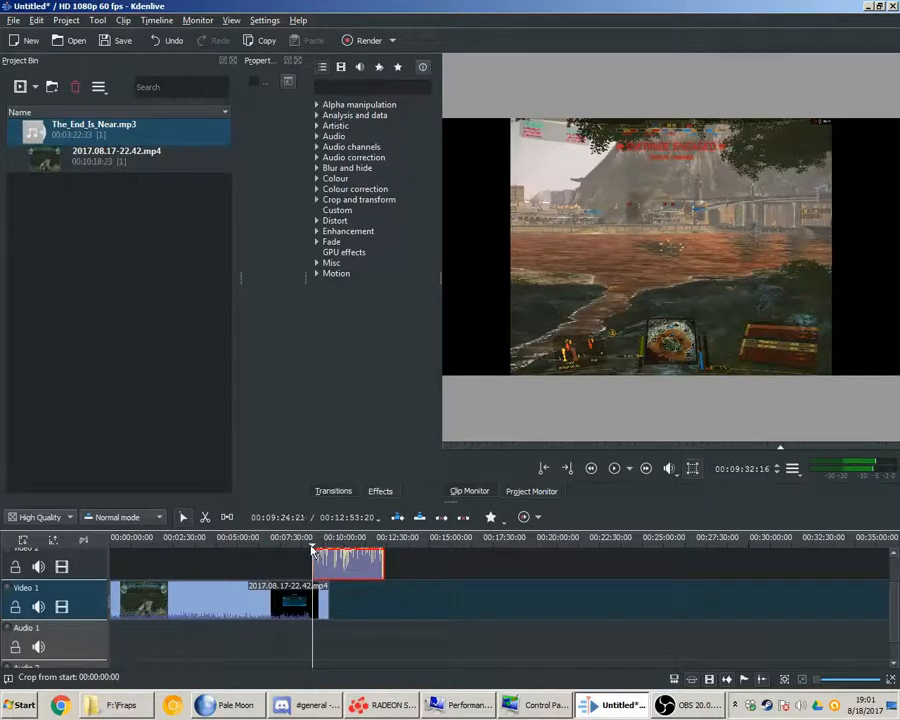
pyautogui.click(311, 547)
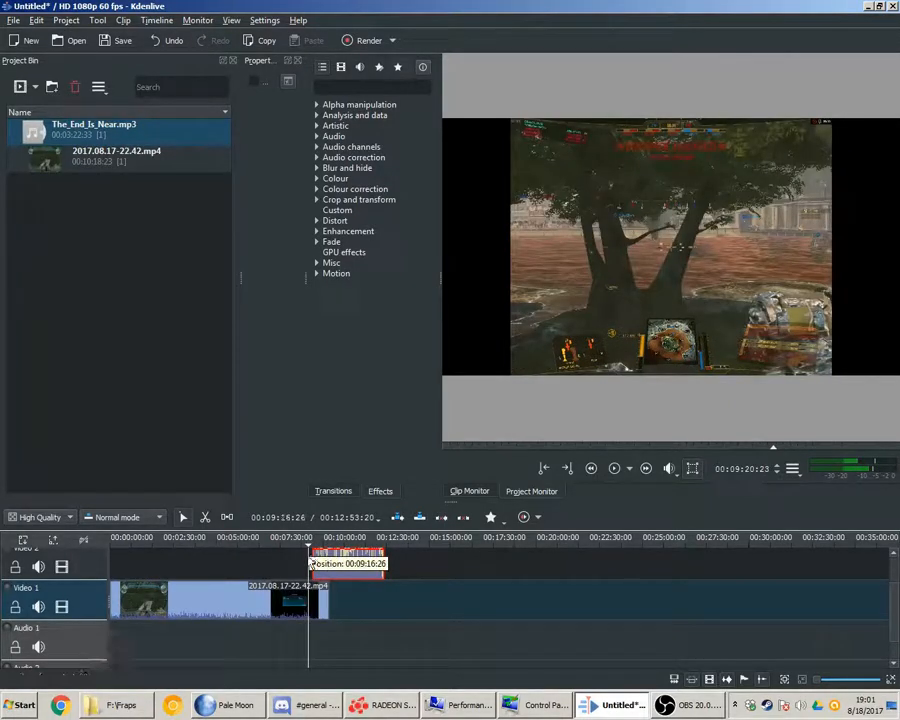
pyautogui.click(615, 469)
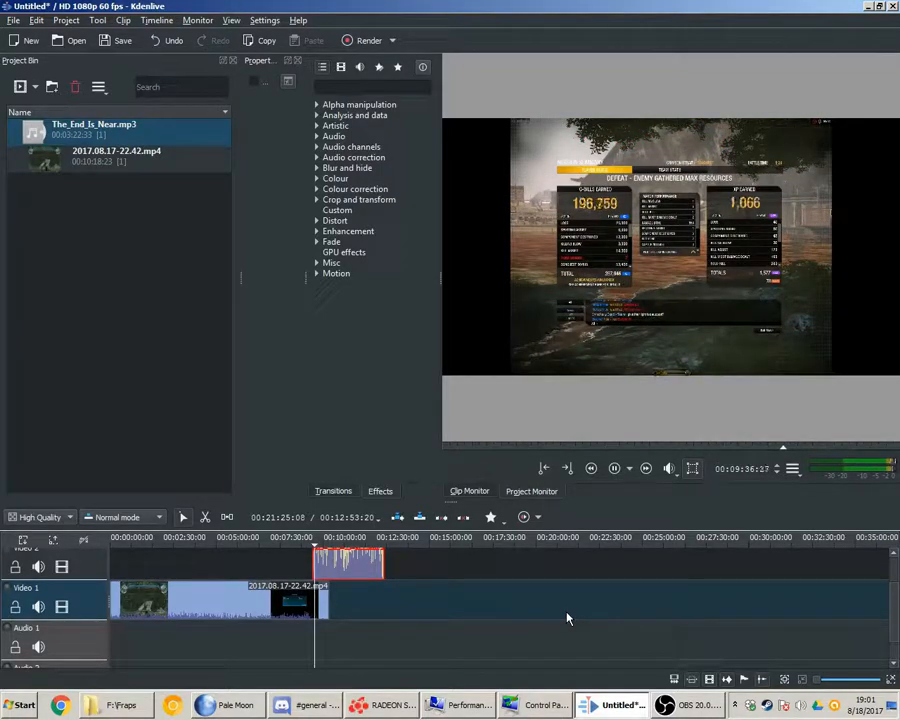
pyautogui.click(615, 468)
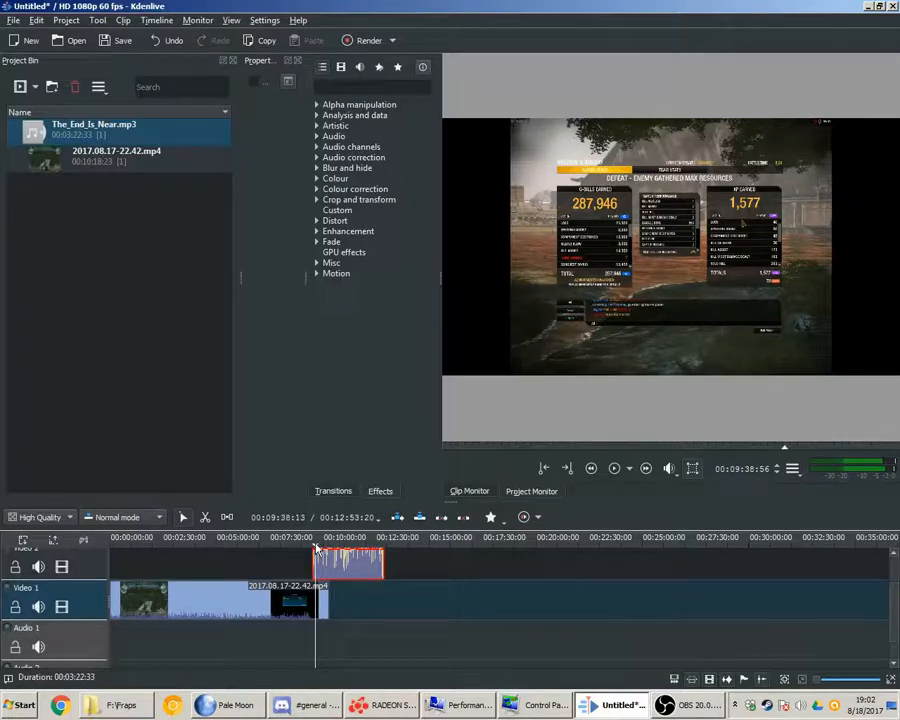
# Cut the music clip at the end of the video, about 00:10:19, and delete the leftover part.
pyautogui.moveTo(316, 546); pyautogui.dragTo(331, 550)
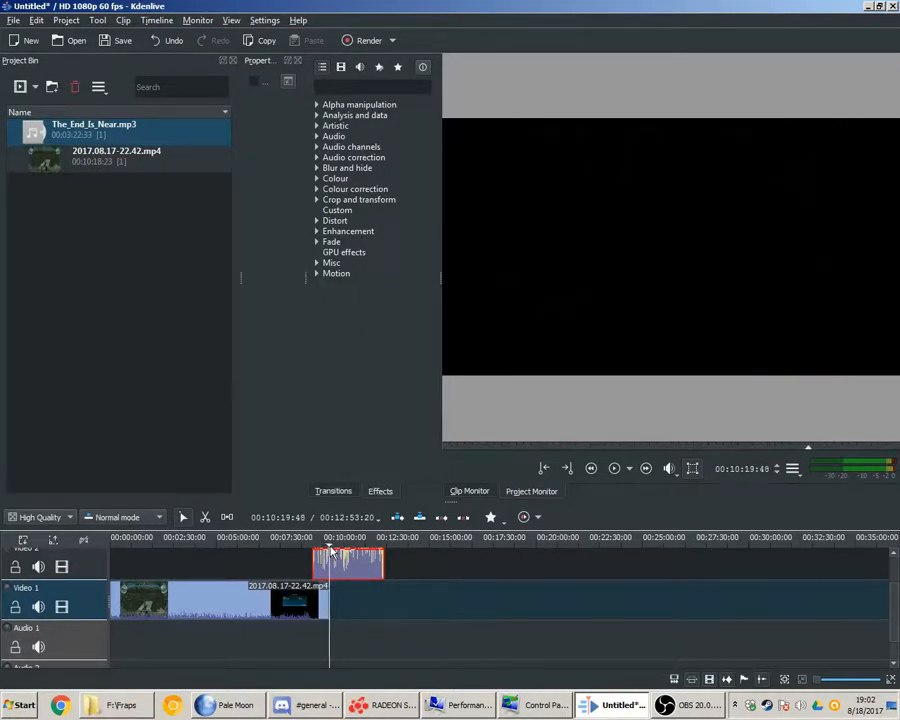
pyautogui.click(206, 518)
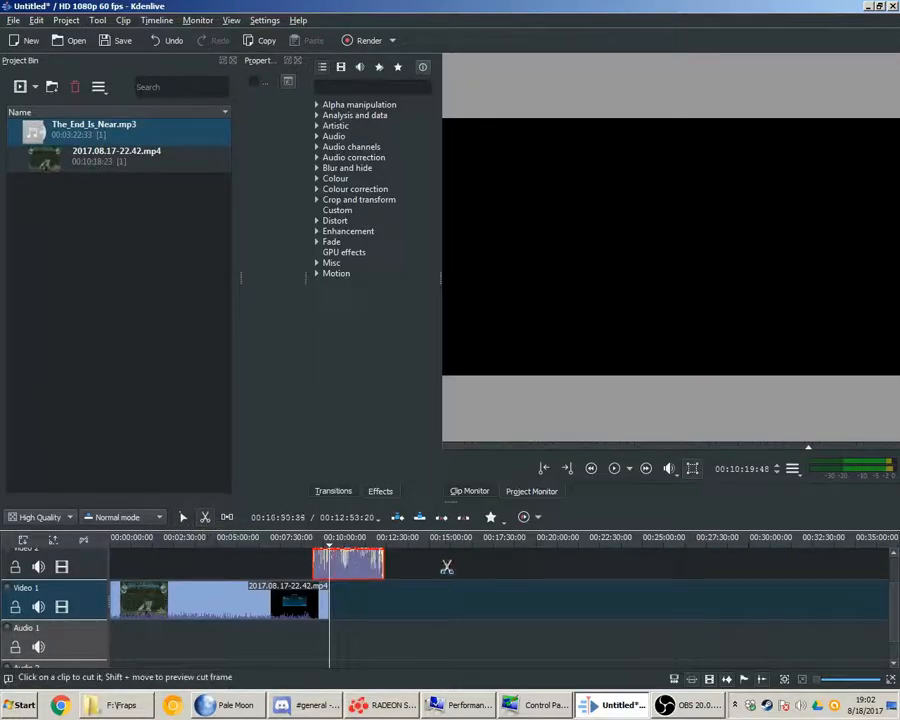
pyautogui.click(330, 569)
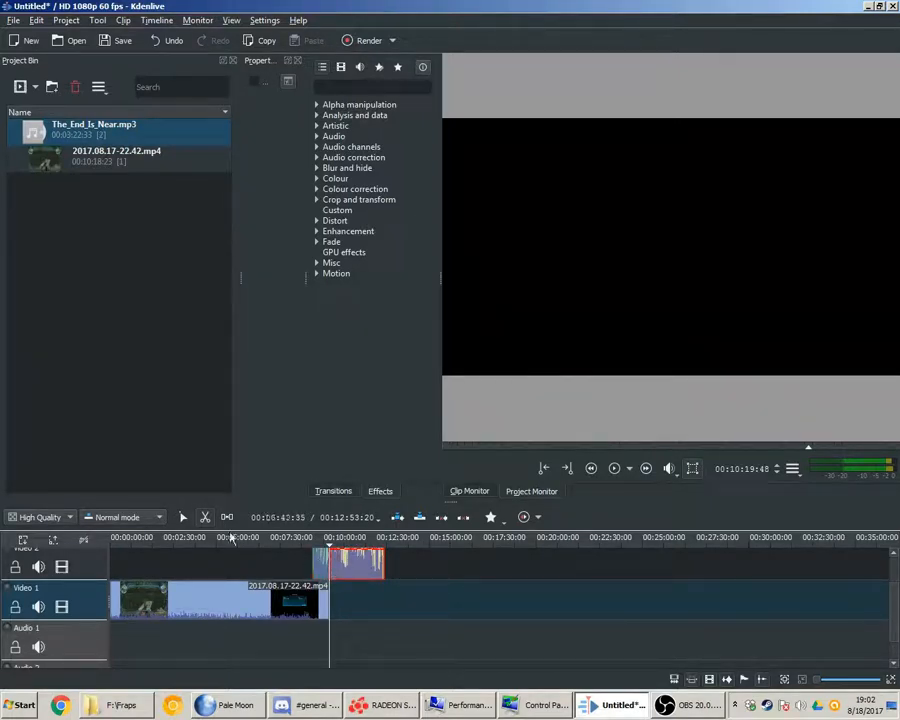
pyautogui.click(183, 517)
pyautogui.moveTo(351, 565); pyautogui.dragTo(420, 565)
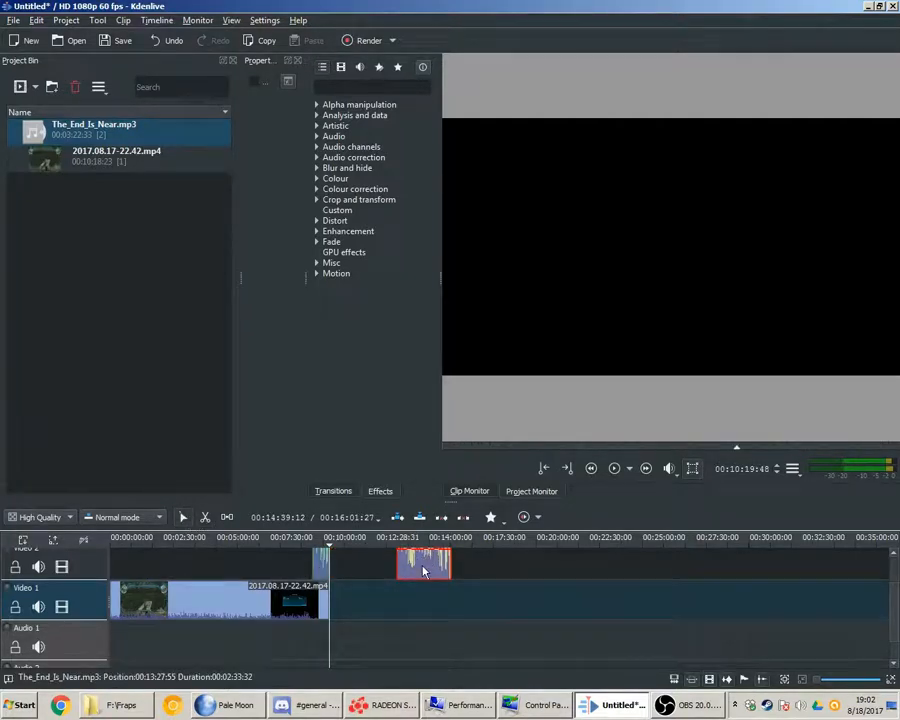
pyautogui.press('Delete')
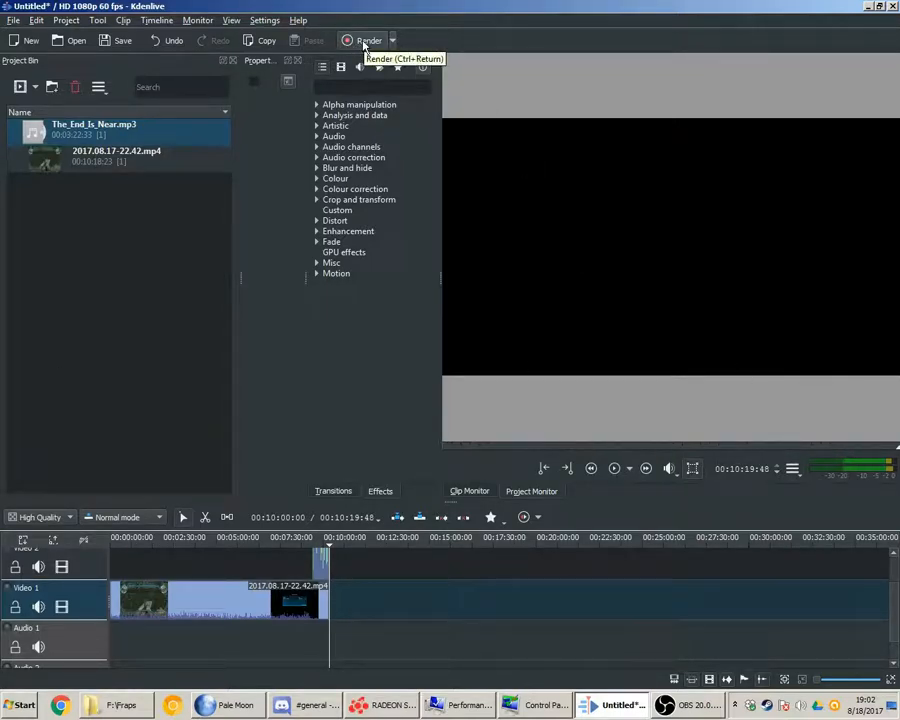
# Open the project's render settings and look at the choice of output file location.
pyautogui.click(364, 42)
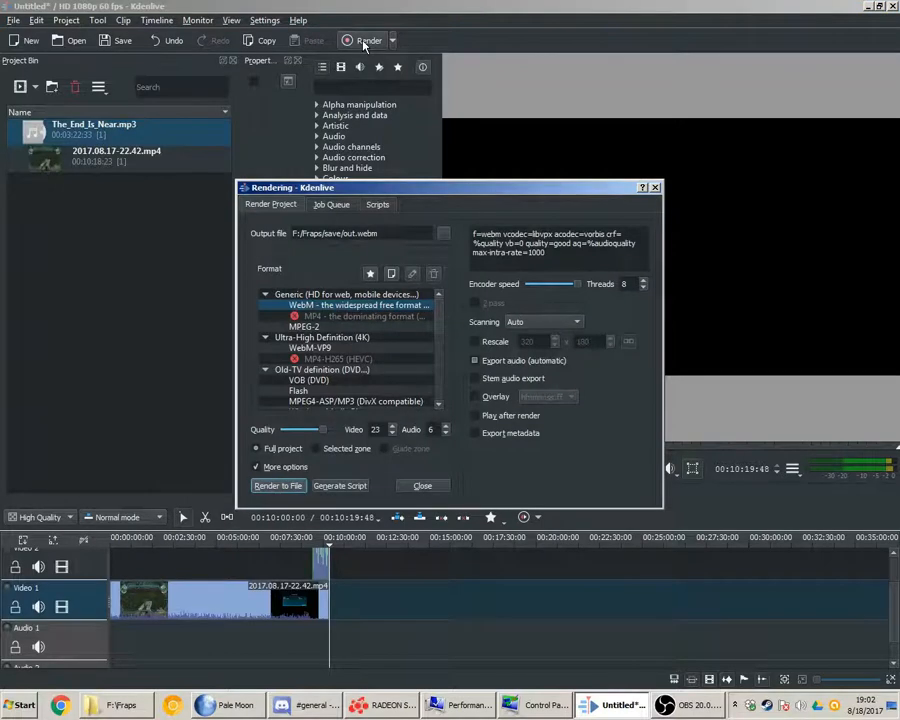
pyautogui.moveTo(405, 233); pyautogui.dragTo(219, 236)
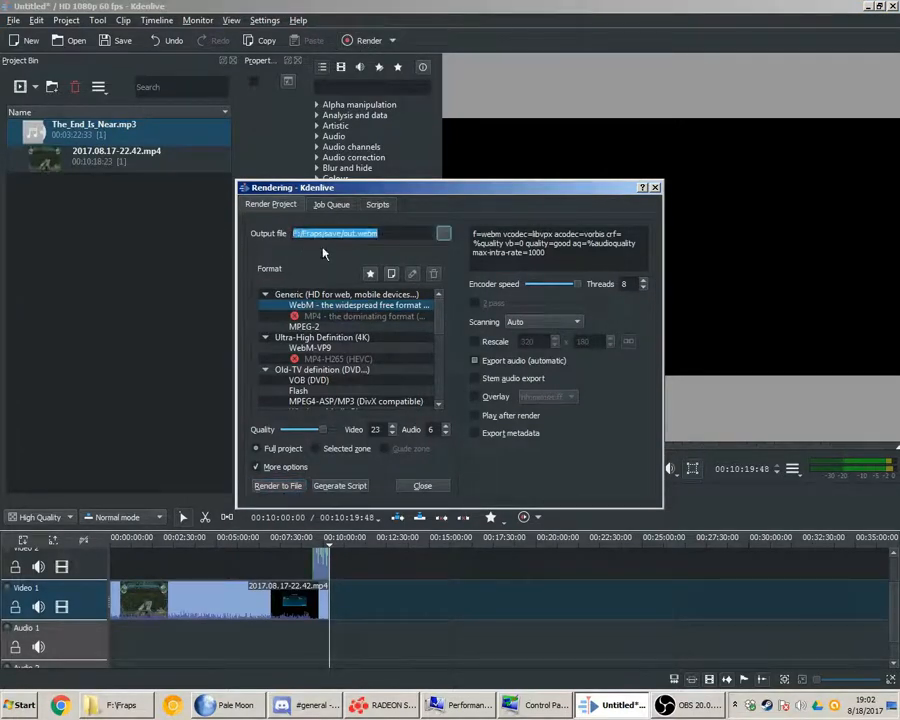
pyautogui.click(390, 237)
pyautogui.click(444, 234)
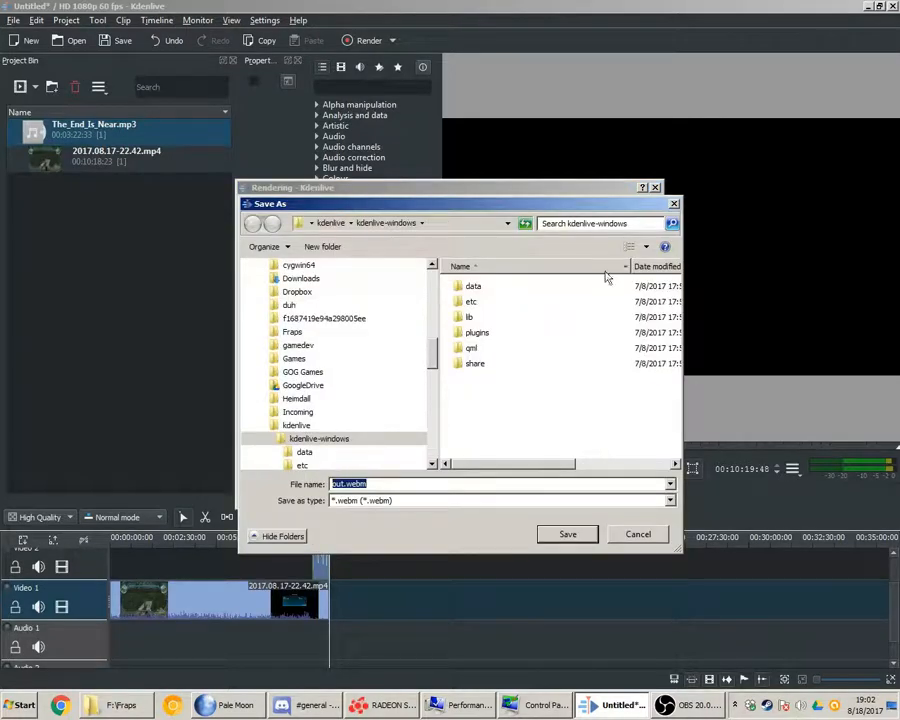
pyautogui.click(637, 536)
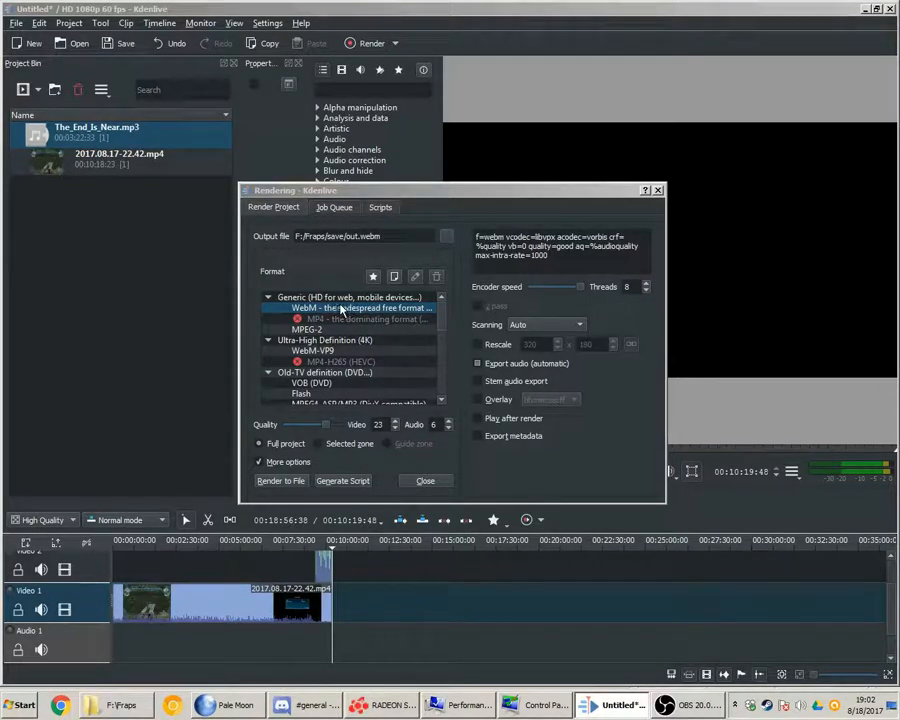
# Raise the render quality to video 15 and audio 7, and render the full project as WebM, overwriting F:/Fraps/save/out.webm.
pyautogui.click(259, 463)
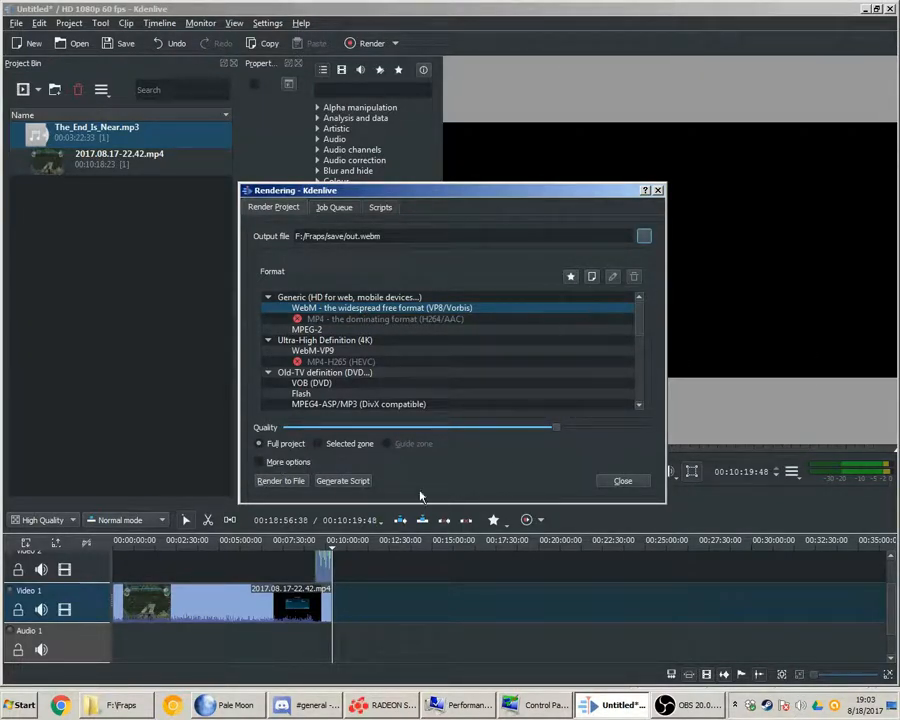
pyautogui.click(259, 462)
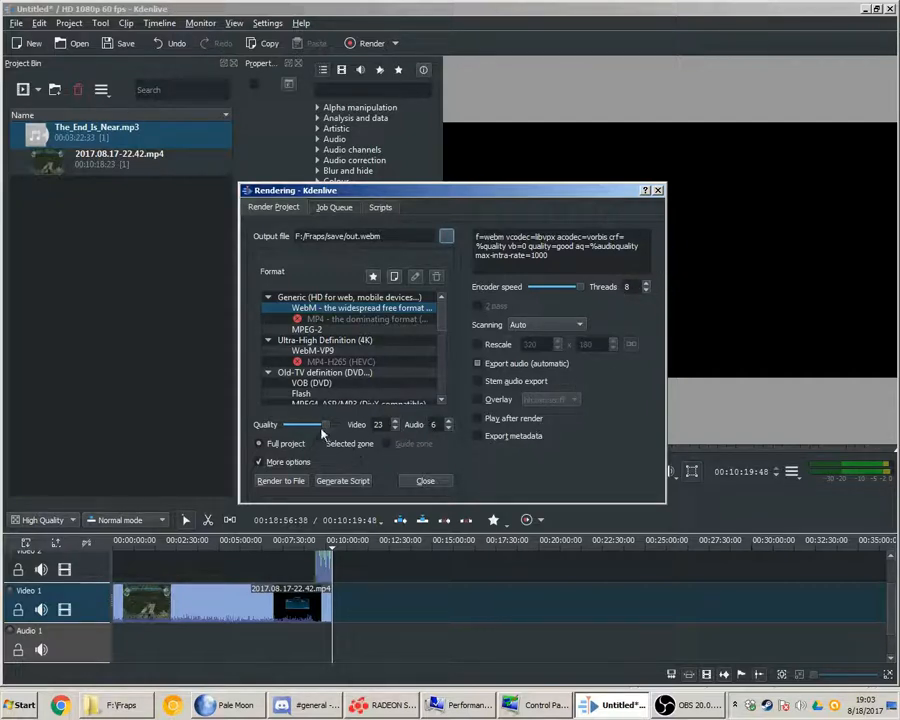
pyautogui.moveTo(335, 428); pyautogui.dragTo(330, 428)
pyautogui.click(293, 483)
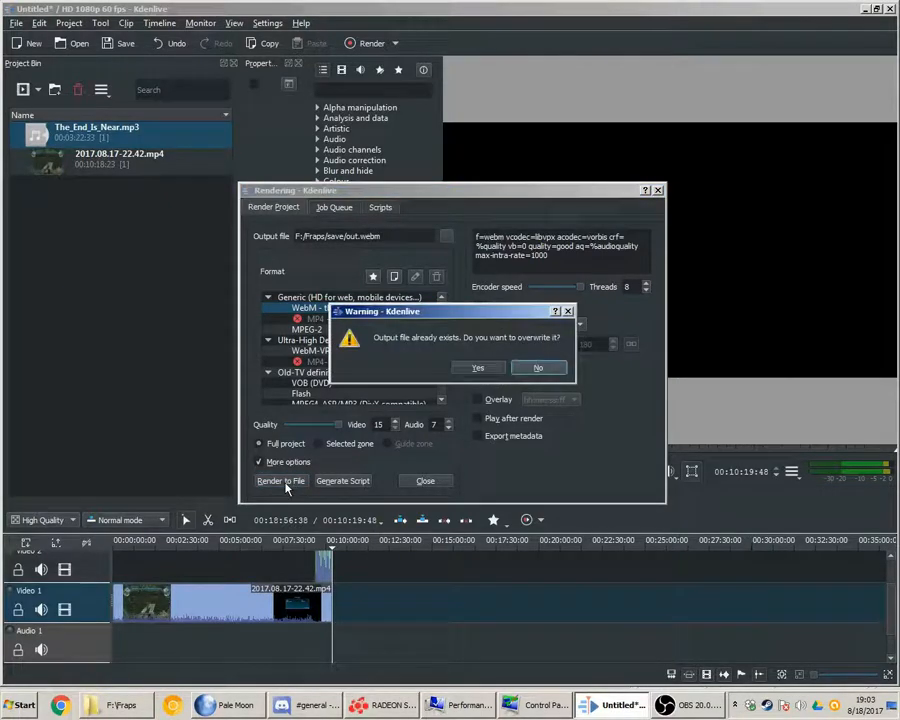
pyautogui.click(478, 369)
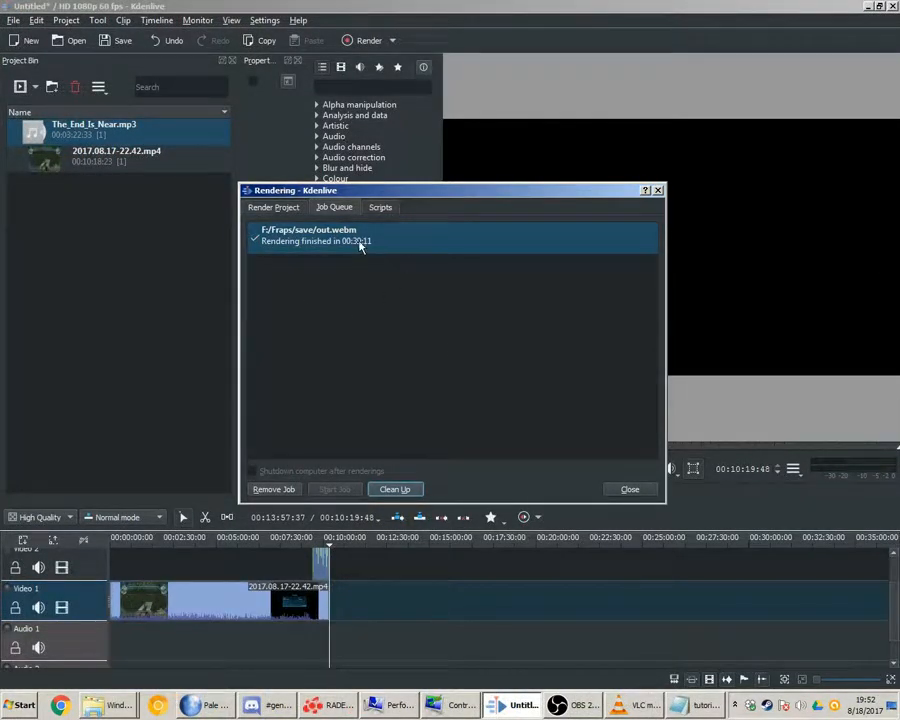
# Switch to Windows Explorer, go to F:\Fraps\save and open the rendered out.webm in VLC media player.
pyautogui.click(122, 706)
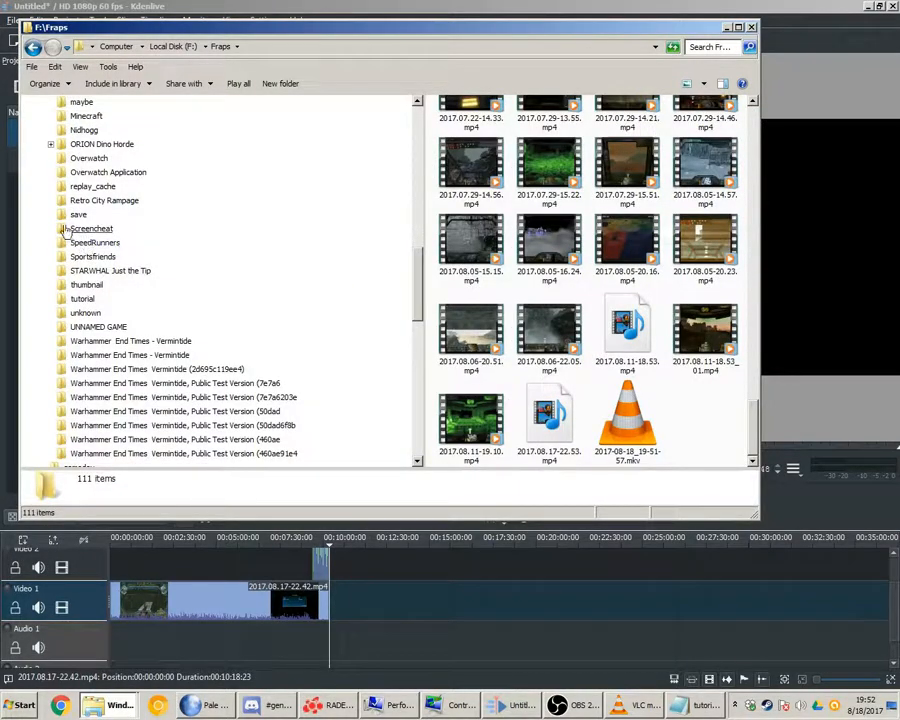
pyautogui.click(78, 214)
pyautogui.click(460, 139)
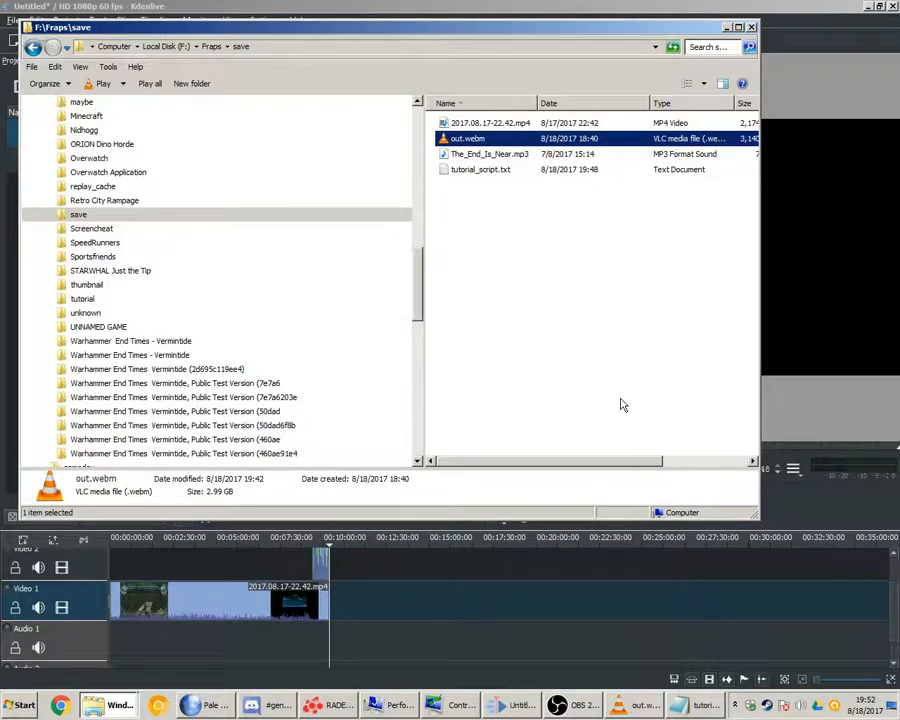
pyautogui.click(632, 707)
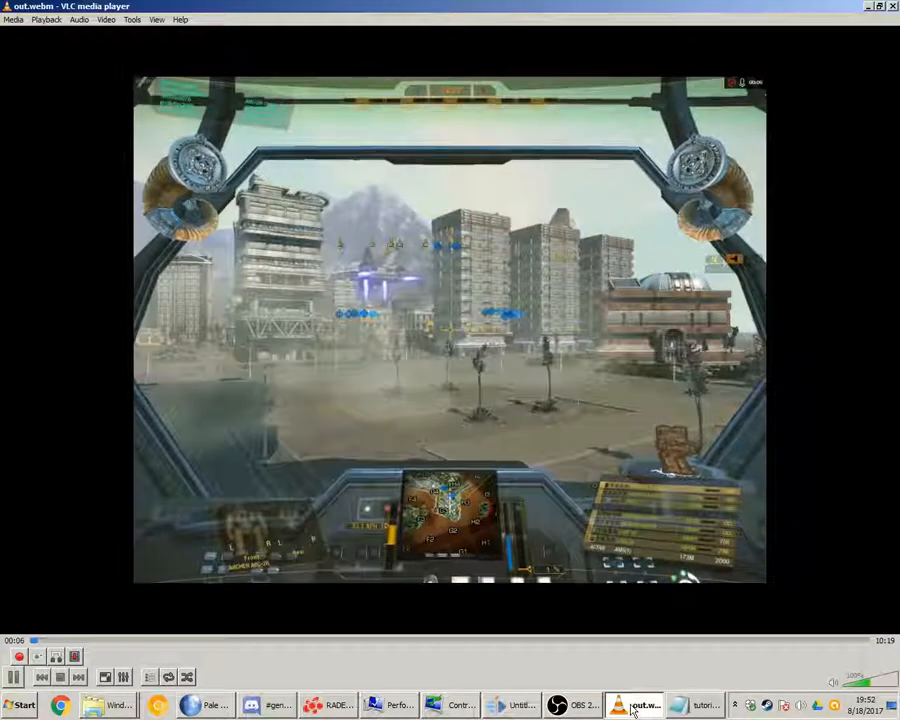
# Skip ahead in out.webm to about 09:24, play through the match end to check the closing music, and pause at about 09:38.
pyautogui.click(822, 645)
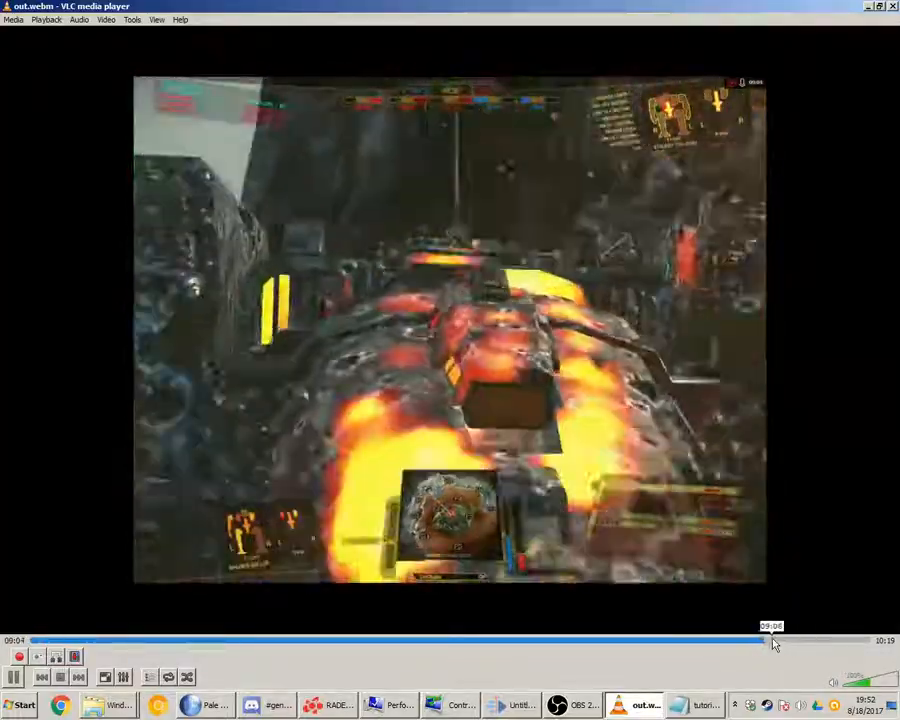
pyautogui.click(774, 640)
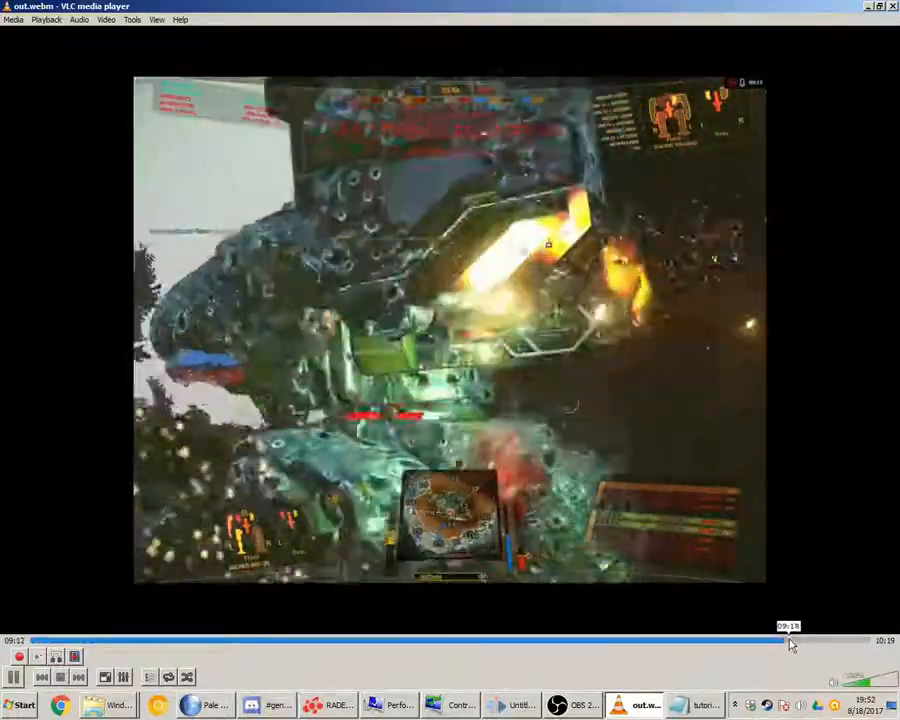
pyautogui.click(790, 641)
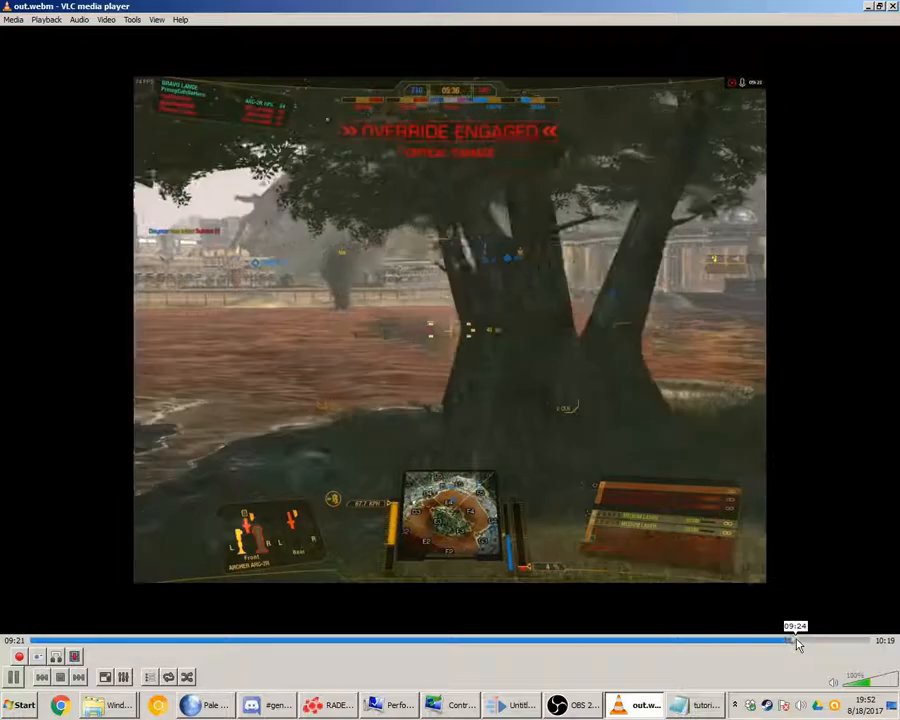
pyautogui.click(796, 641)
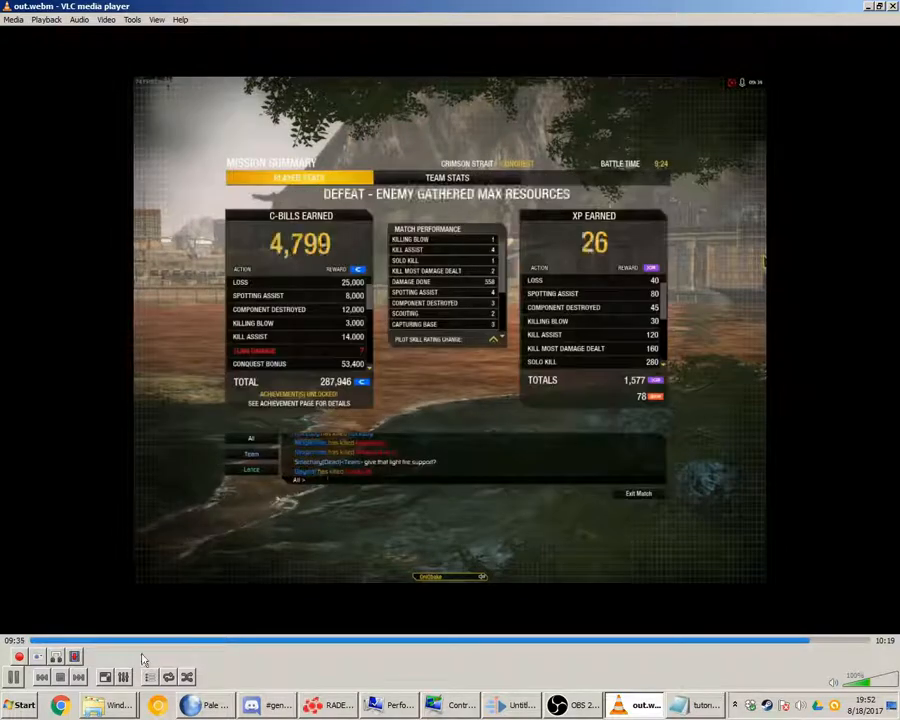
pyautogui.click(13, 677)
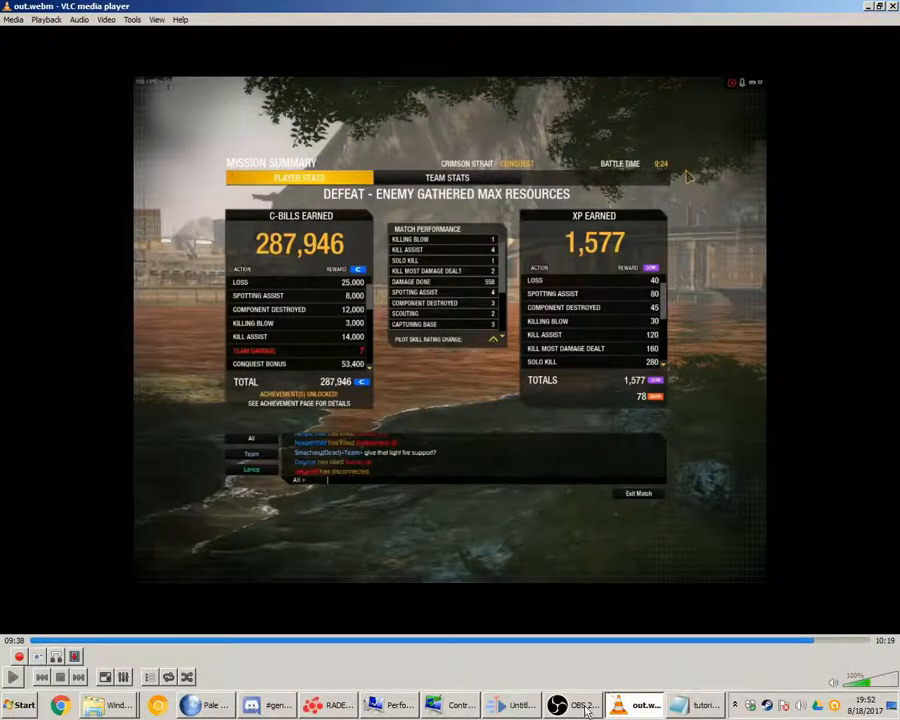